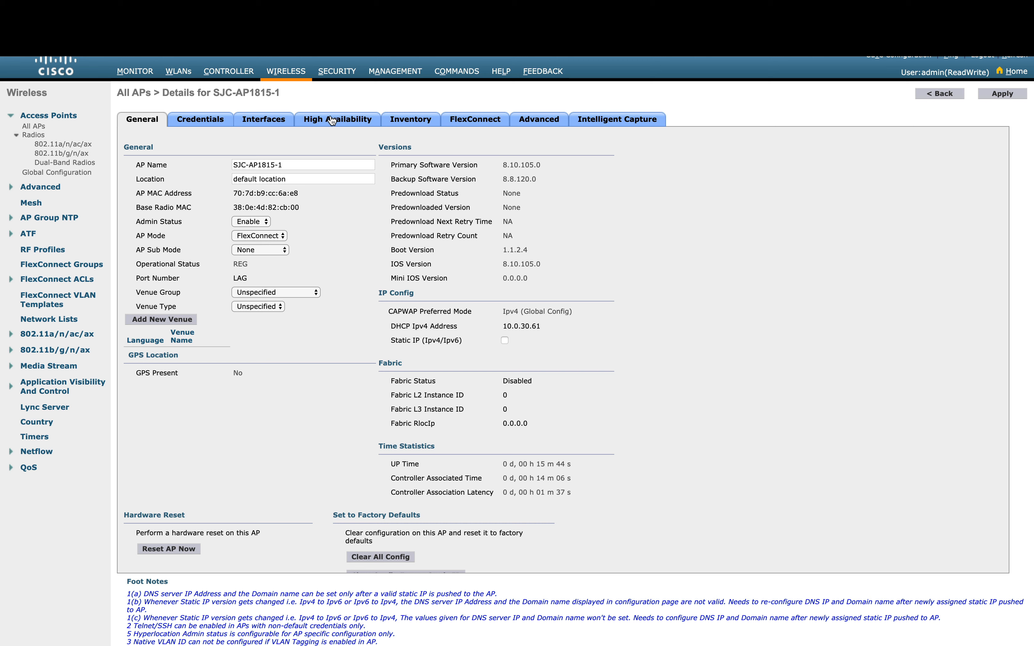
Step: Enable OfficeExtend on SJC-AP1815-1 and change its primary controller from WLC1 to DMZ with a new IP
{"action": "left_click", "coordinate": [480, 123]}
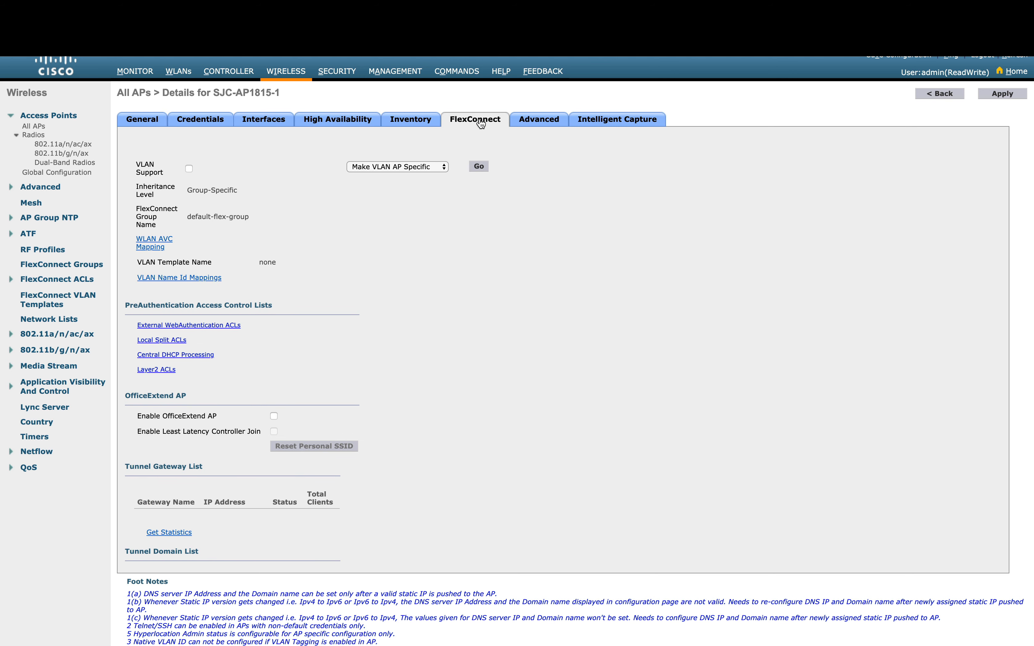
{"action": "left_click", "coordinate": [273, 416]}
{"action": "left_click", "coordinate": [330, 122]}
{"action": "left_click_drag", "start_coordinate": [267, 161], "coordinate": [135, 165]}
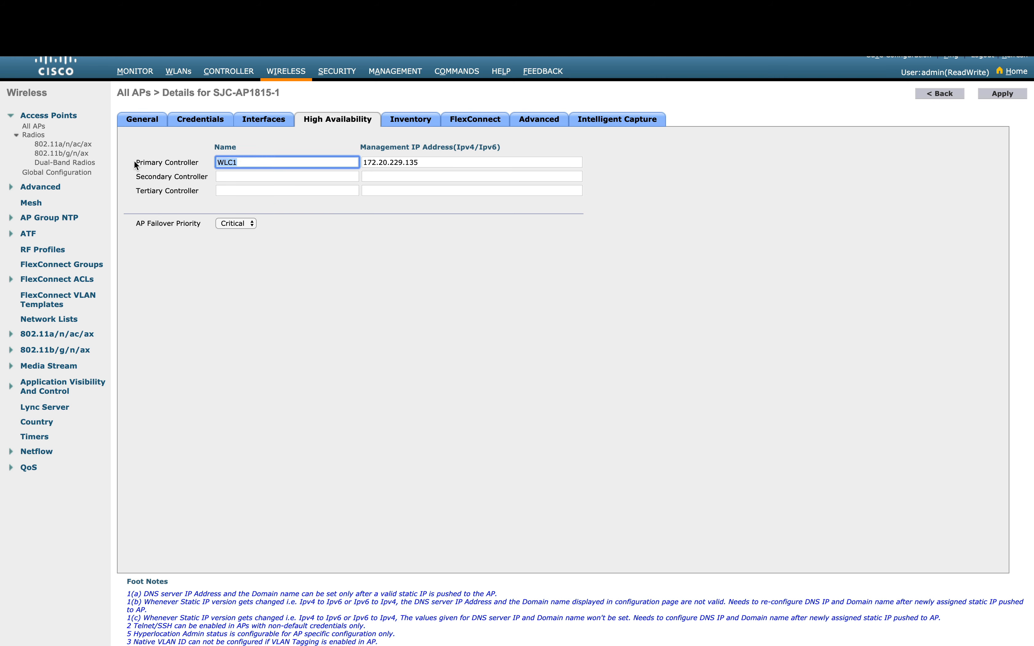
{"action": "type", "text": "DMZ"}
{"action": "left_click_drag", "start_coordinate": [429, 163], "coordinate": [245, 162]}
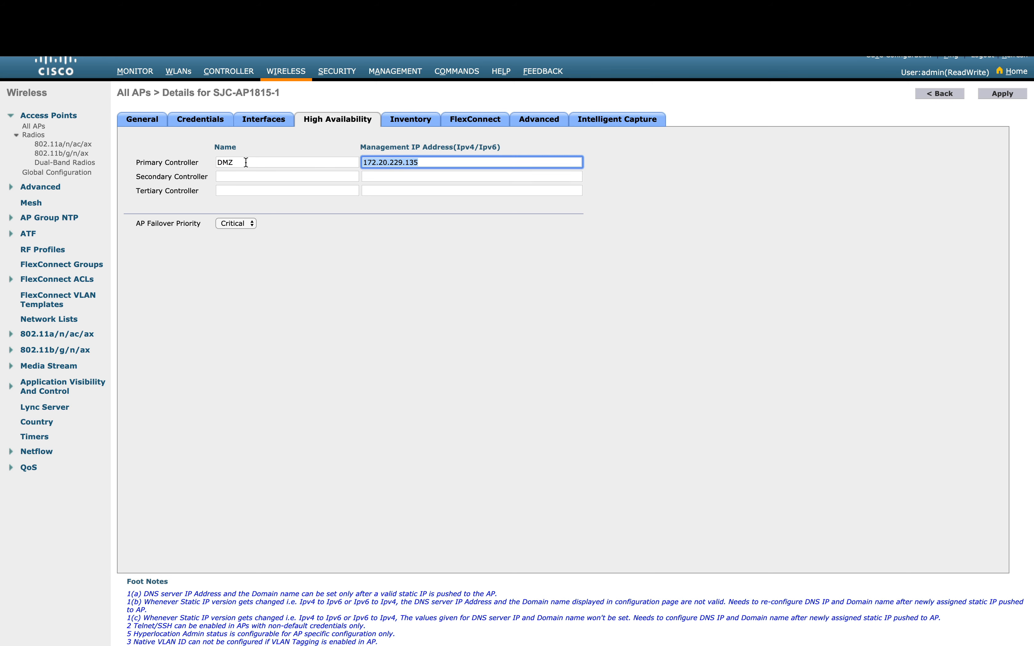
{"action": "key", "text": "BackSpace"}
{"action": "type", "text": "128.10"}
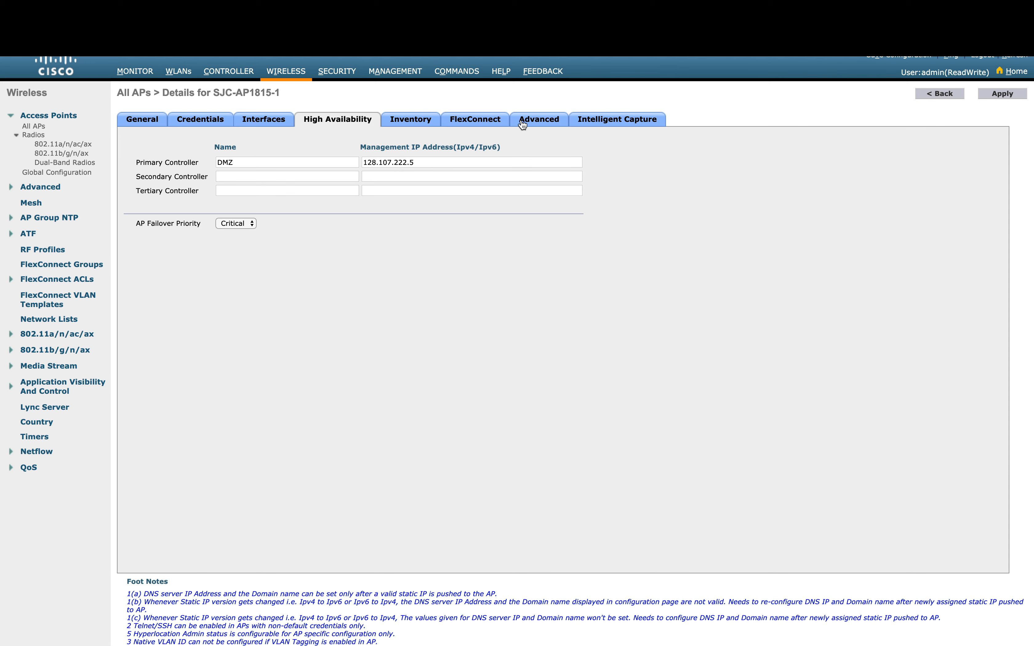
Step: Recheck the OfficeExtend setting, apply the AP changes and accept the reboot warning
{"action": "left_click", "coordinate": [478, 119]}
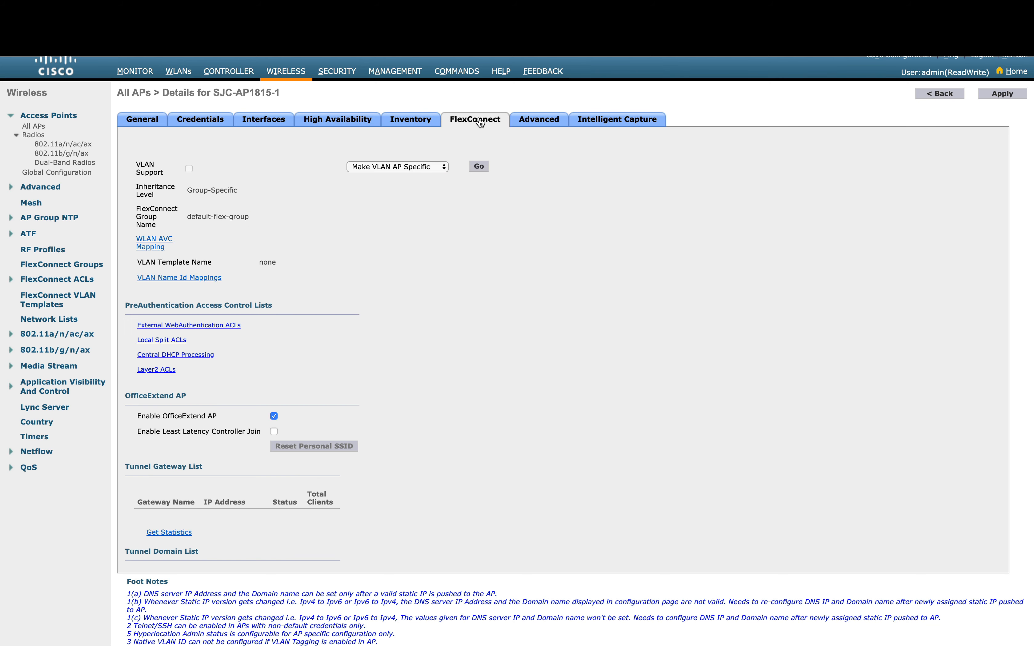
{"action": "left_click", "coordinate": [1000, 94]}
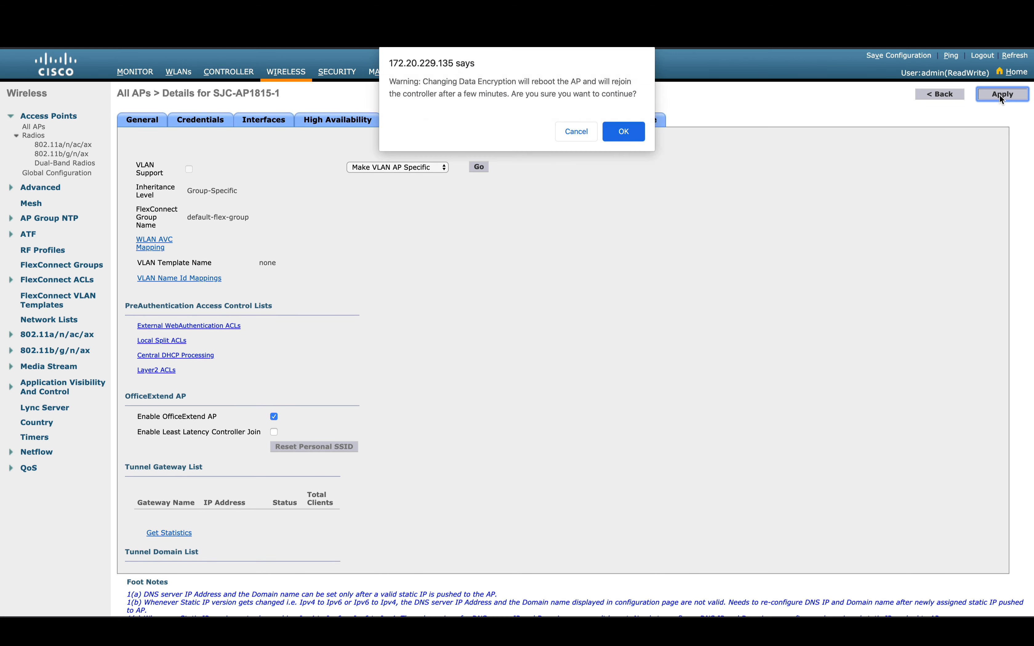
{"action": "left_click", "coordinate": [607, 132]}
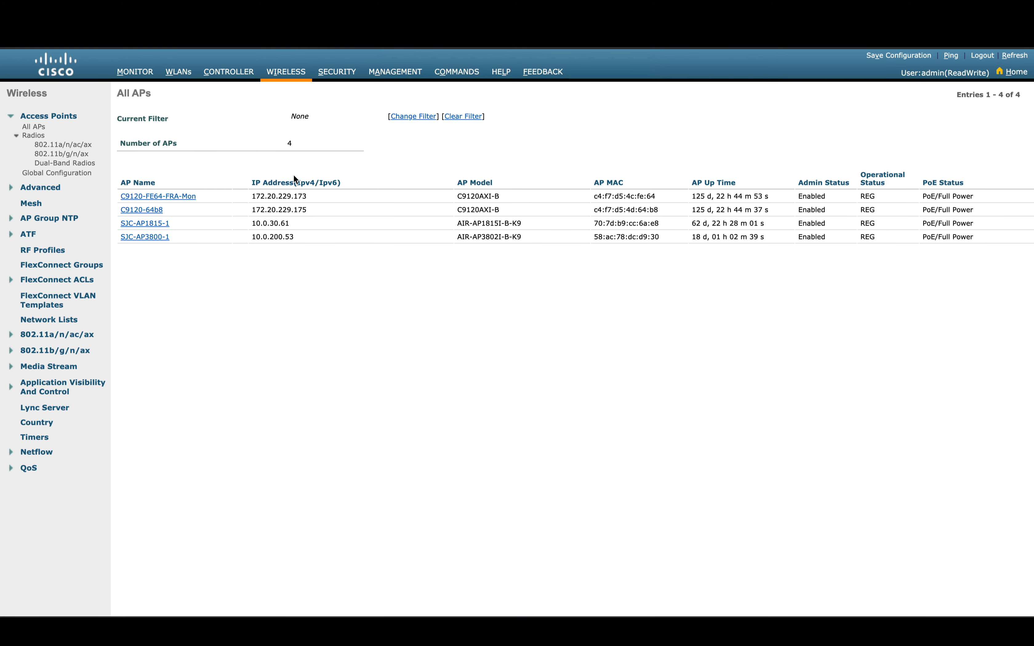
{"action": "left_click", "coordinate": [162, 223]}
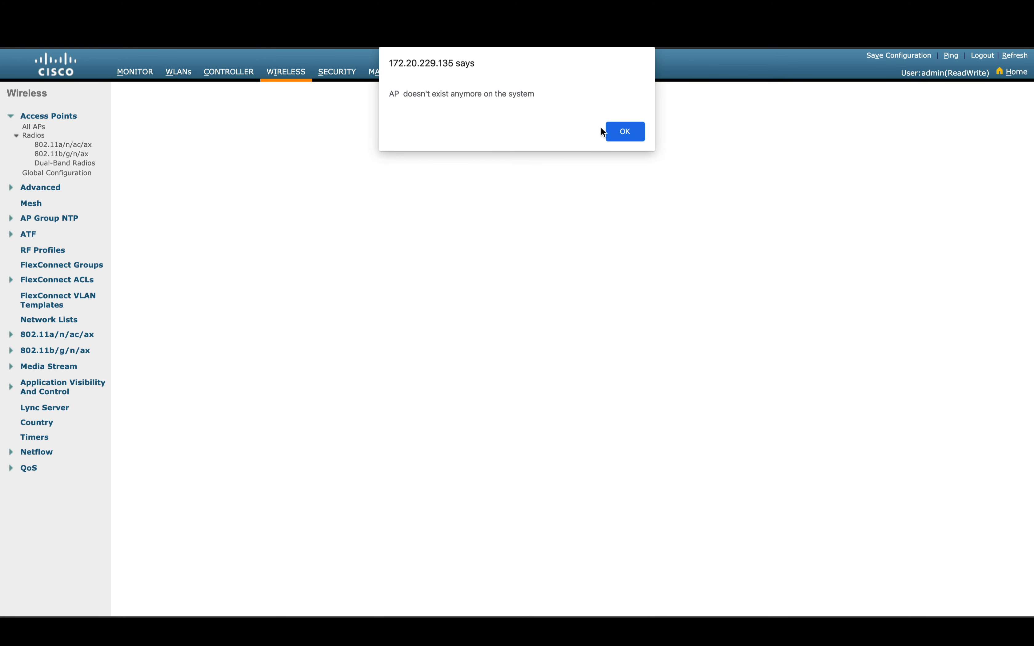
{"action": "left_click", "coordinate": [607, 131]}
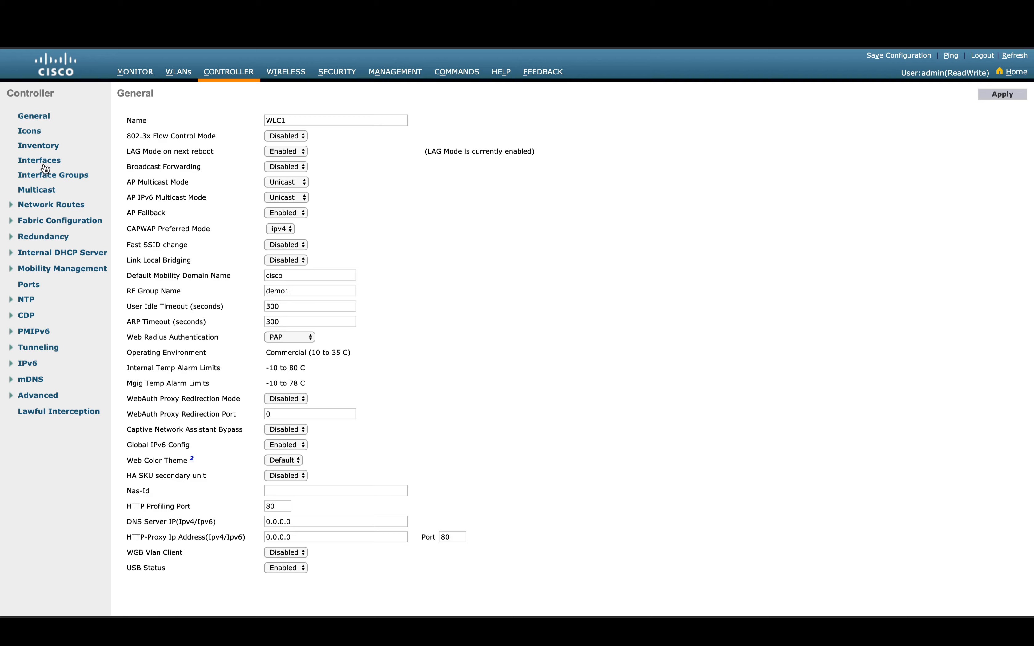
Step: Turn on Enable NAT Address for the management interface with NAT IP 128.107.222.5 and apply
{"action": "left_click", "coordinate": [45, 164]}
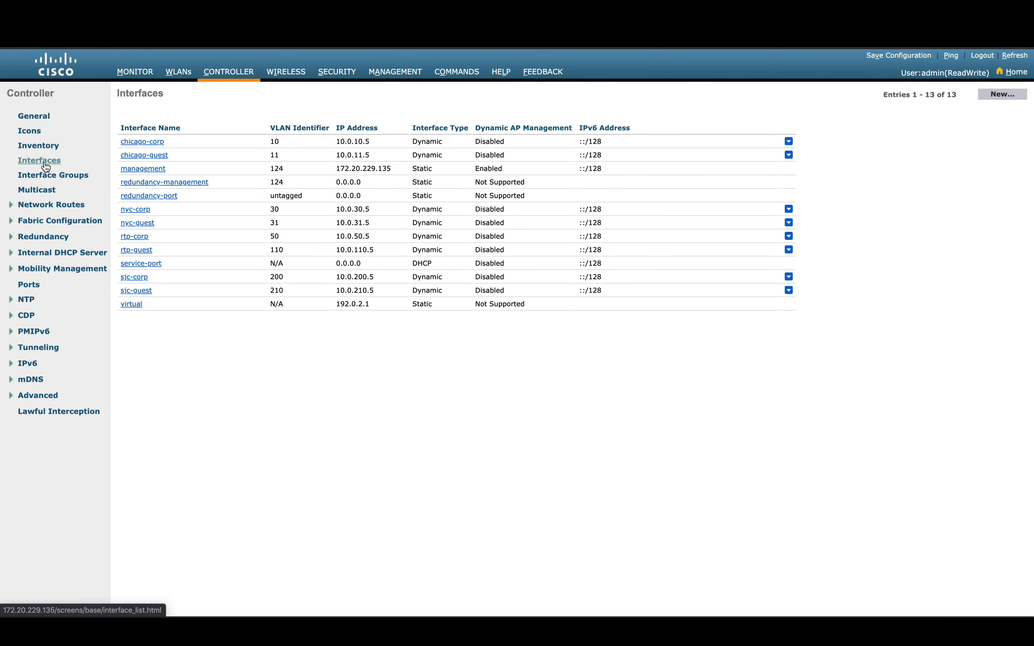
{"action": "left_click", "coordinate": [146, 170]}
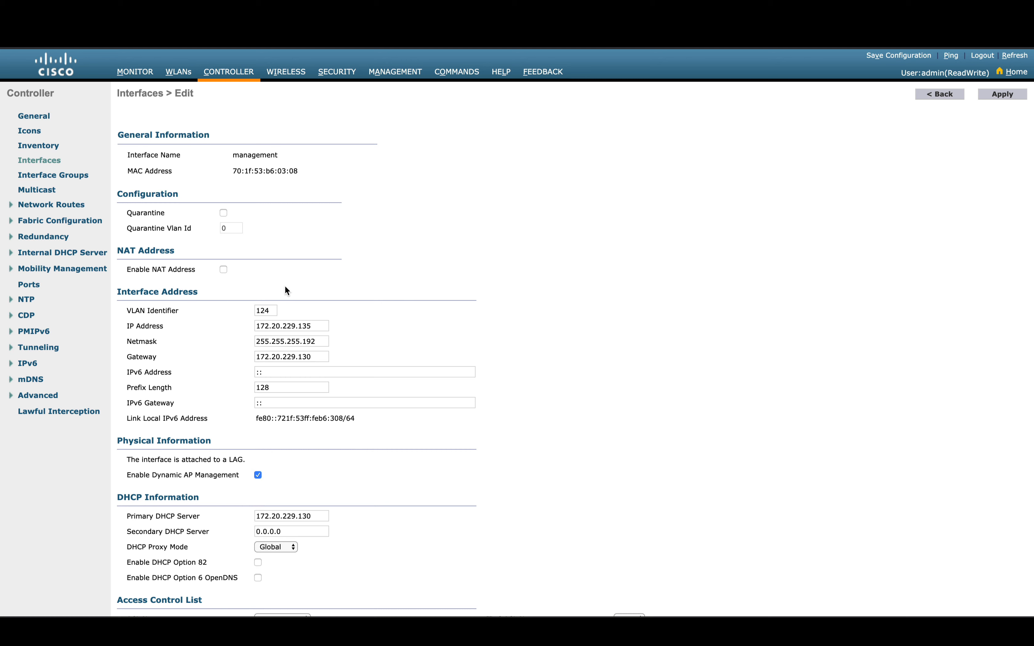
{"action": "left_click", "coordinate": [223, 269]}
{"action": "left_click", "coordinate": [223, 284]}
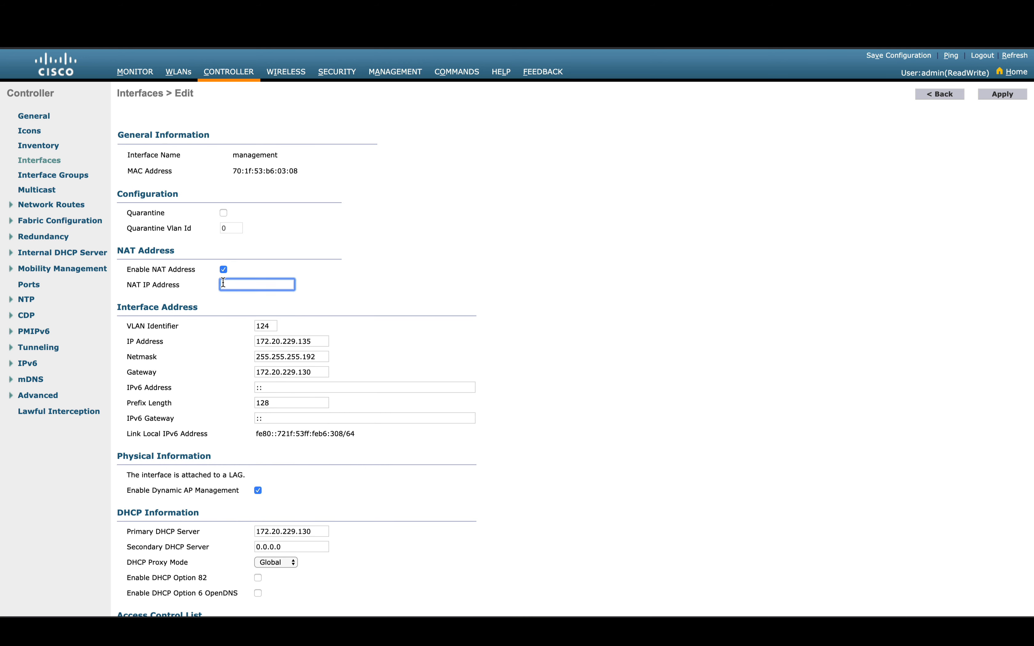
{"action": "type", "text": "128.107.222.5"}
{"action": "left_click", "coordinate": [1010, 98]}
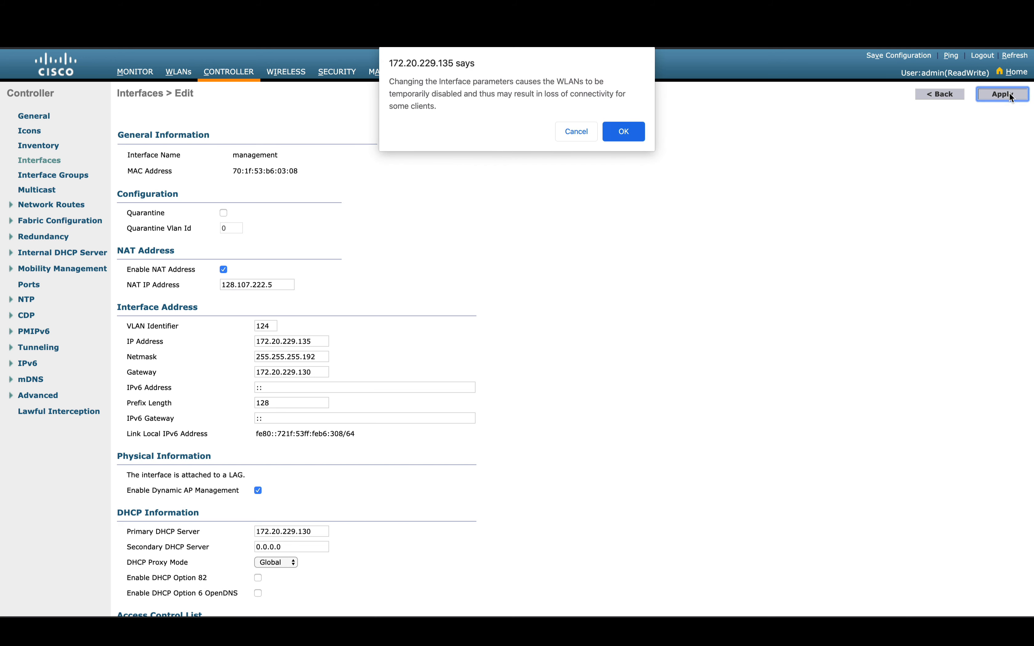
Step: Confirm the interface change warning and go to the AP Groups list under WLANs > Advanced
{"action": "left_click", "coordinate": [631, 130]}
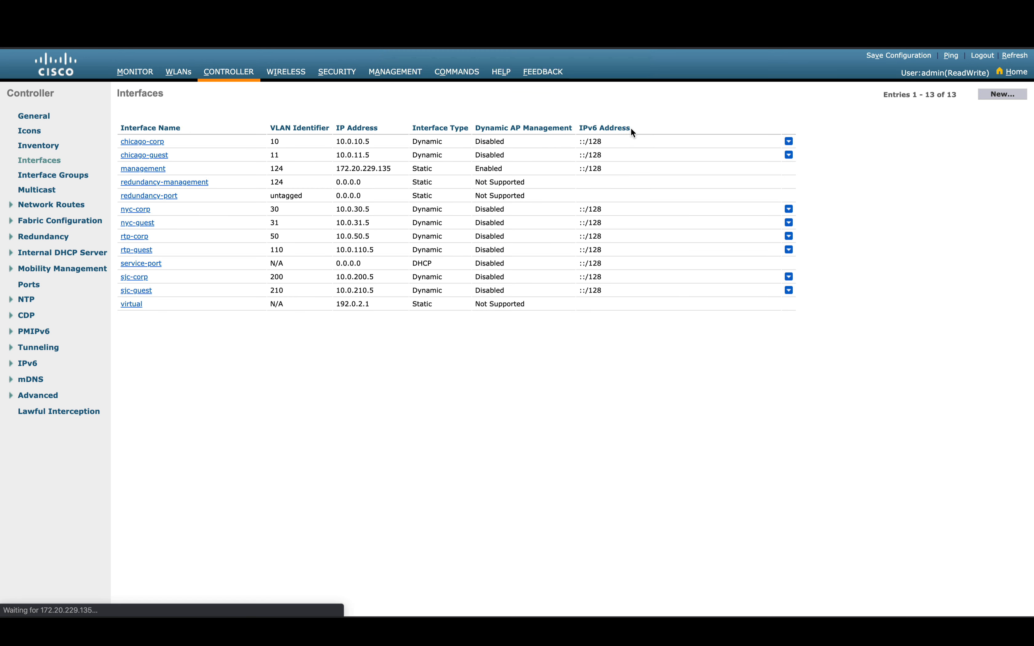
{"action": "left_click", "coordinate": [286, 72]}
{"action": "left_click", "coordinate": [172, 72]}
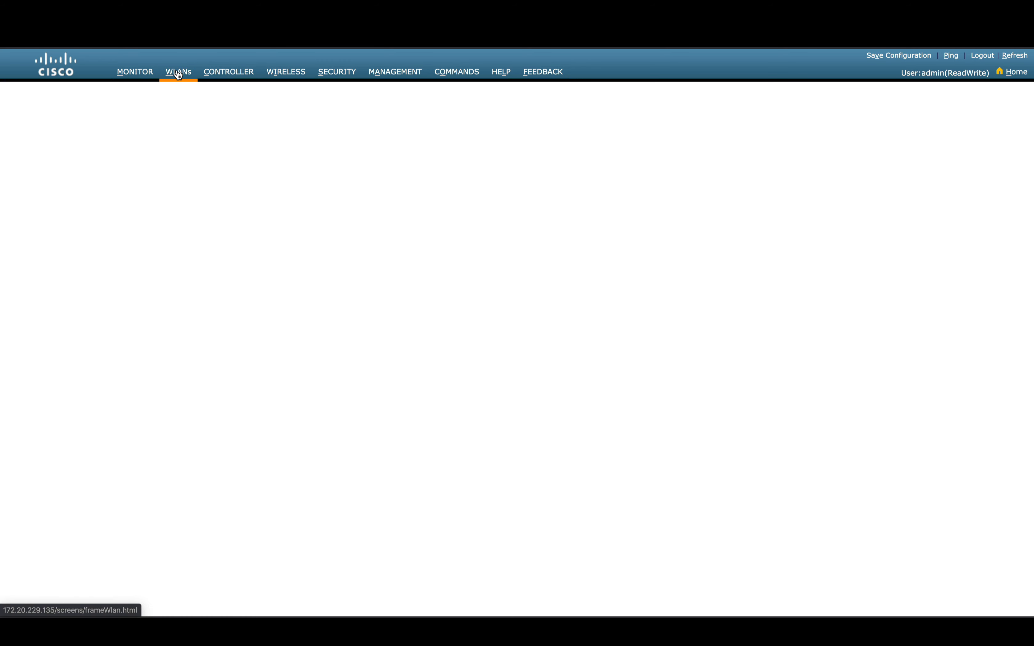
{"action": "left_click", "coordinate": [46, 143]}
{"action": "left_click", "coordinate": [47, 159]}
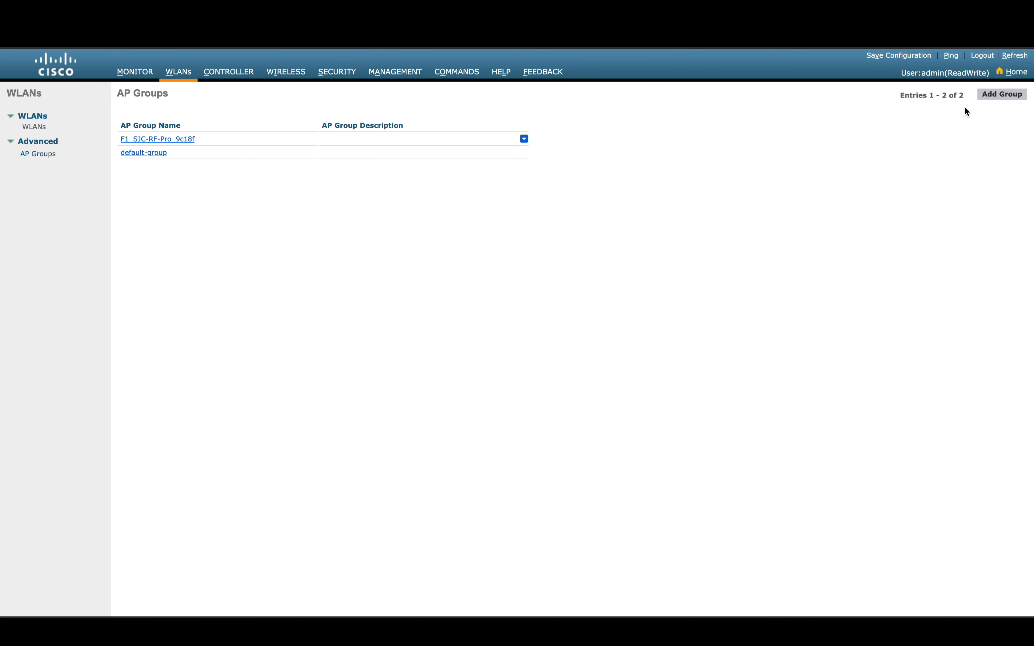
Step: Add AP group 'OEAP-Group' with the description 'For OEAP APs'
{"action": "left_click", "coordinate": [997, 96]}
{"action": "left_click", "coordinate": [201, 147]}
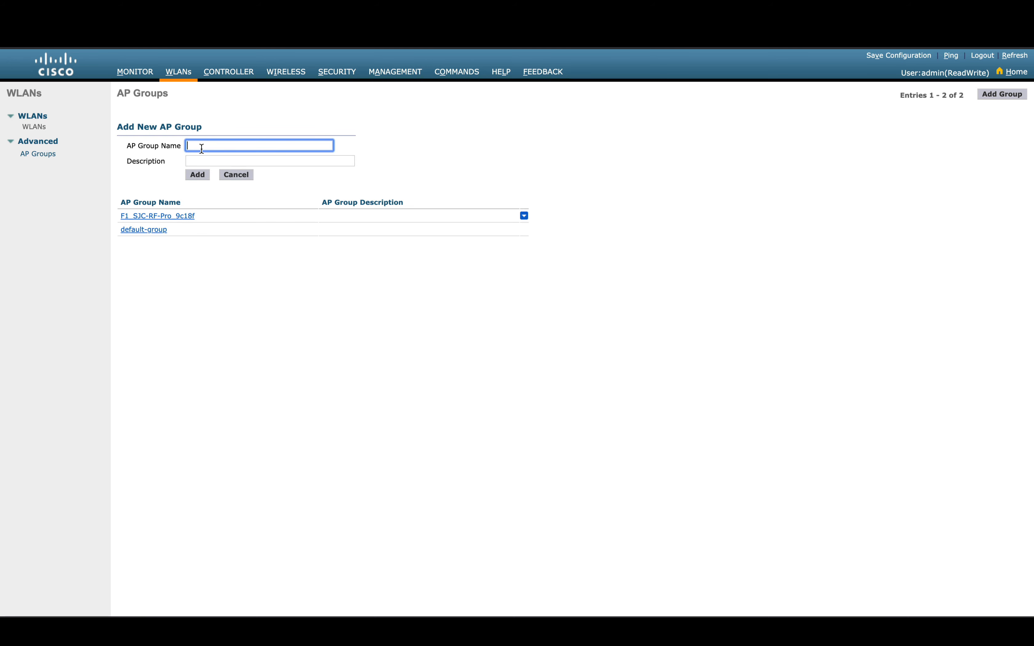
{"action": "type", "text": "OEAP-Group"}
{"action": "left_click", "coordinate": [208, 161]}
{"action": "type", "text": "For "}
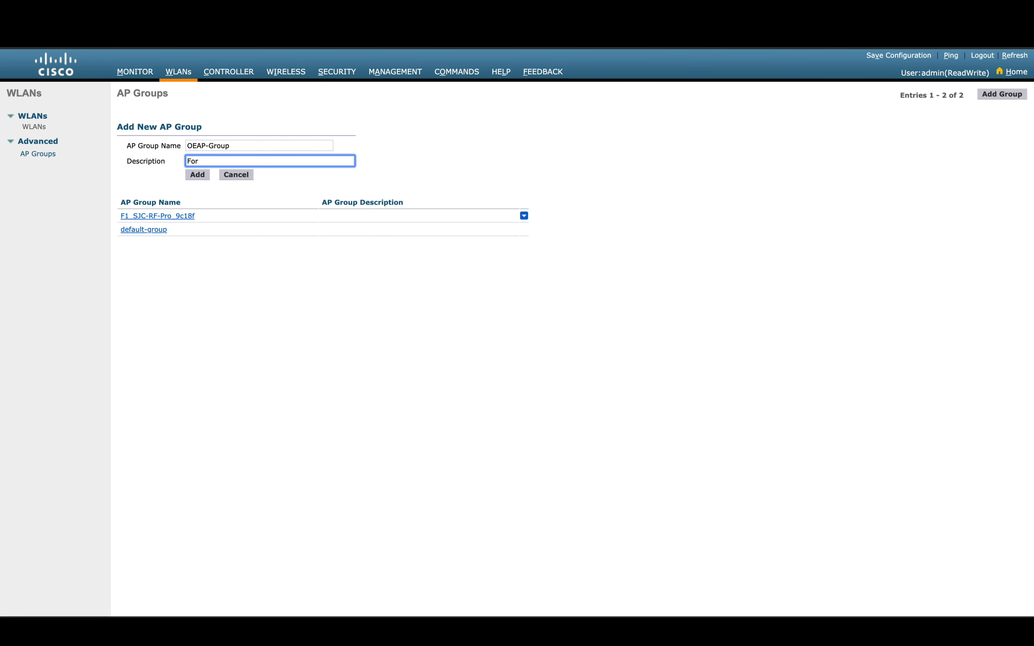
{"action": "type", "text": "OEAP APs"}
{"action": "left_click", "coordinate": [187, 176]}
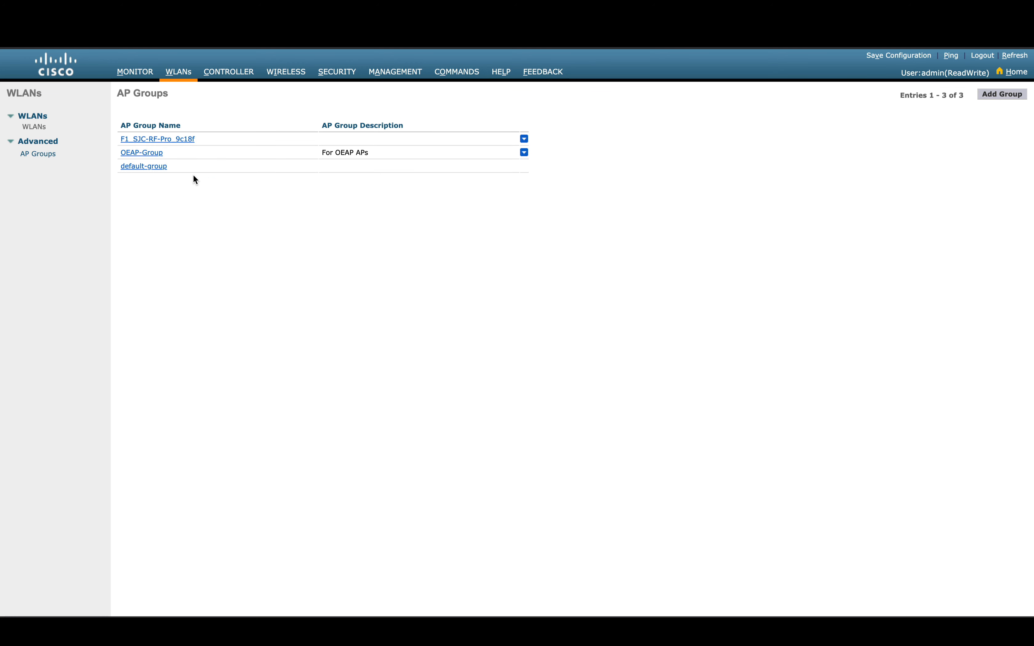
Step: Add WLAN Typhoon(1) to OEAP-Group, mapped to the sjc-corp interface
{"action": "left_click", "coordinate": [157, 155]}
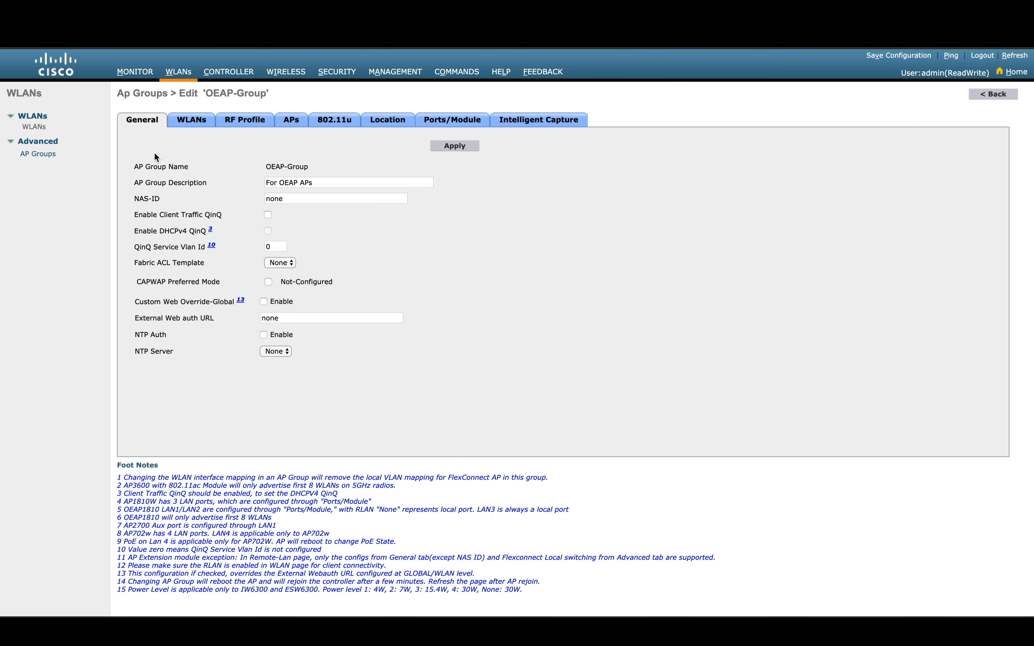
{"action": "left_click", "coordinate": [191, 121]}
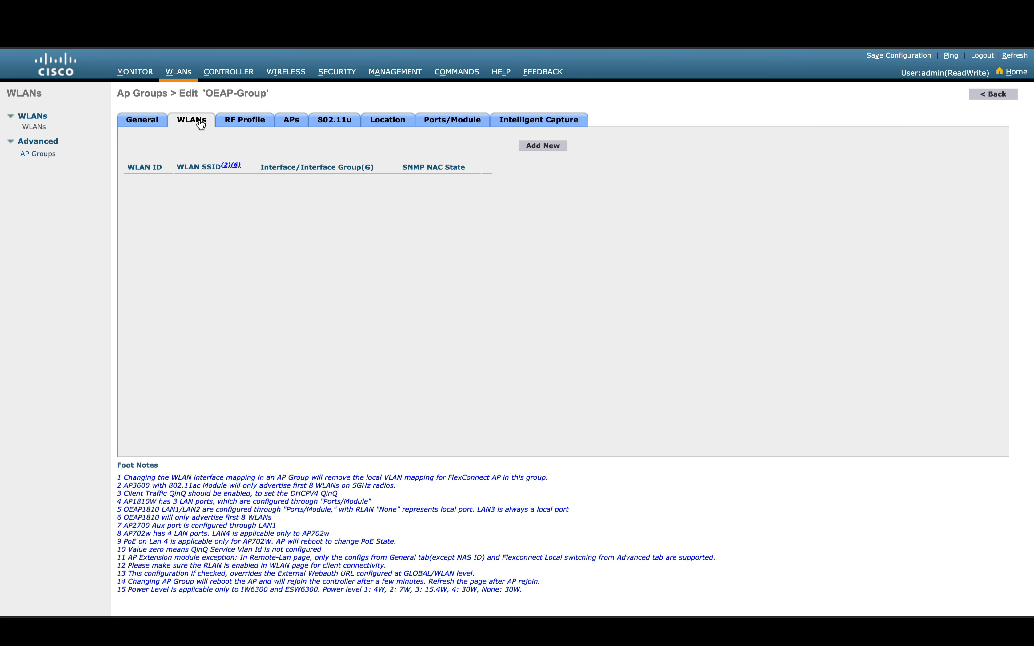
{"action": "left_click", "coordinate": [548, 148]}
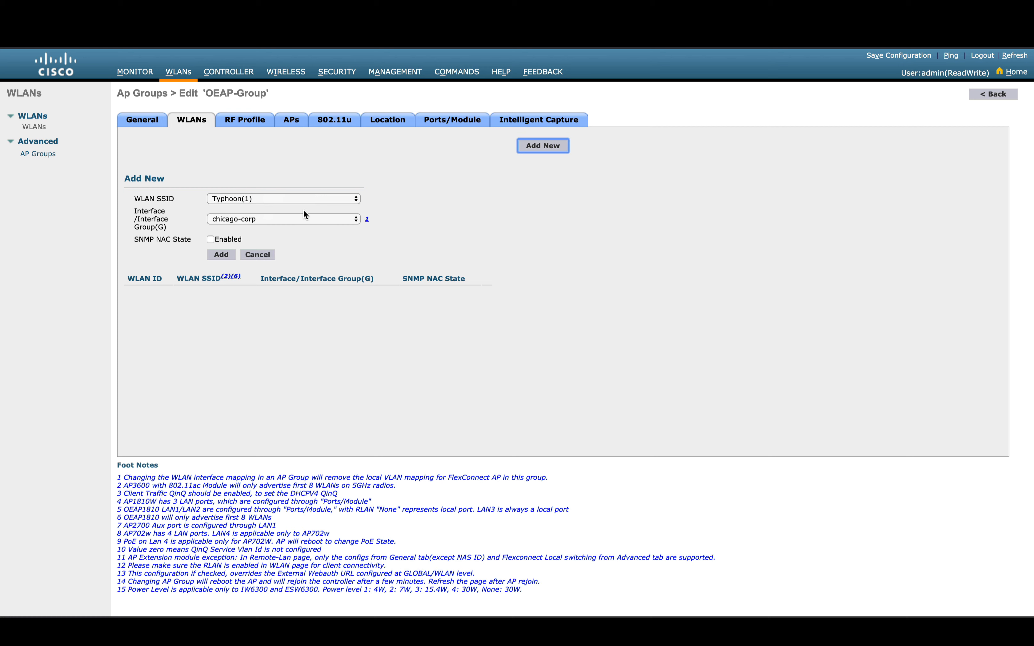
{"action": "left_click", "coordinate": [310, 198]}
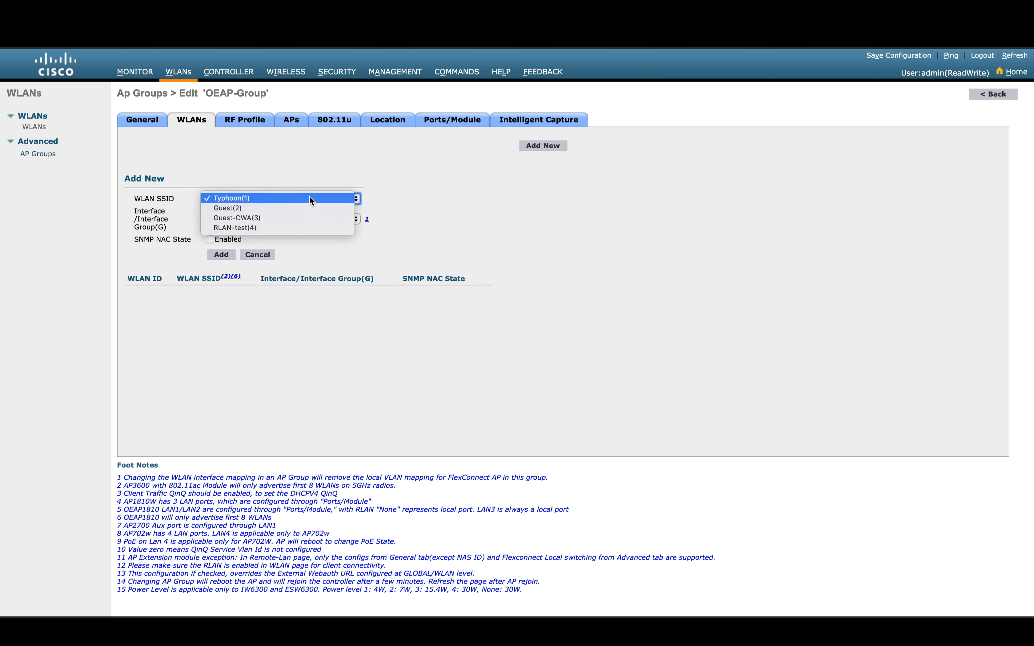
{"action": "left_click", "coordinate": [387, 191]}
{"action": "left_click", "coordinate": [238, 221]}
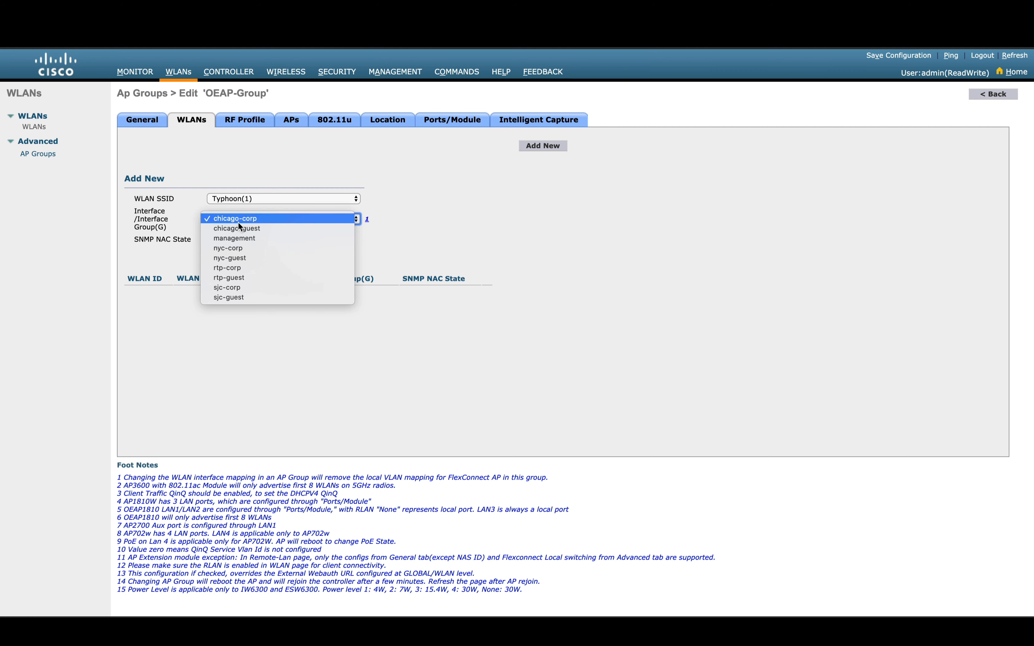
{"action": "left_click", "coordinate": [384, 224]}
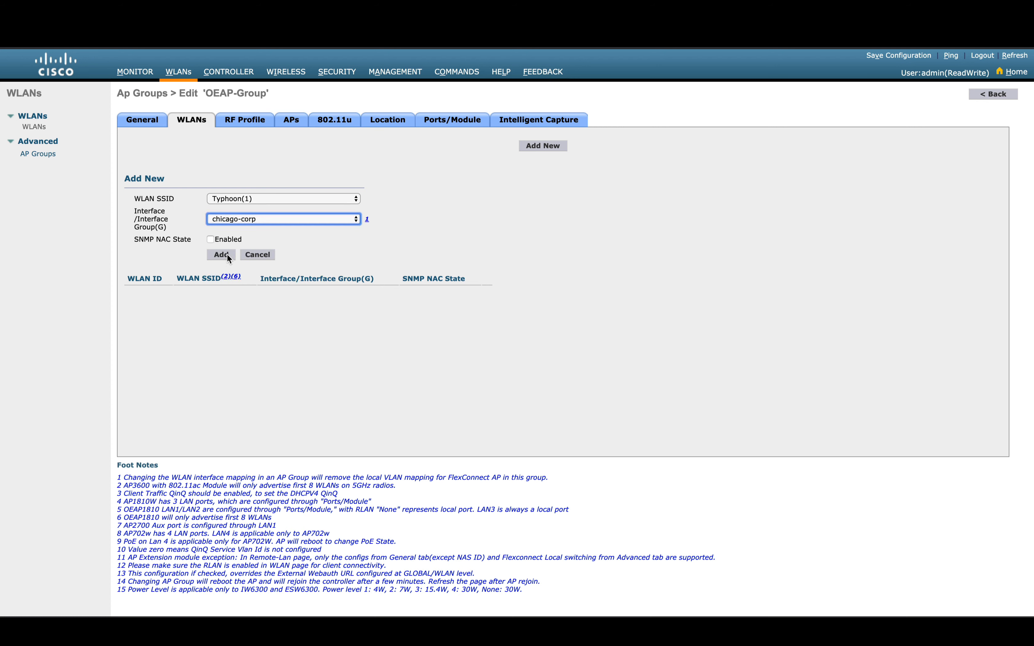
{"action": "left_click", "coordinate": [240, 218]}
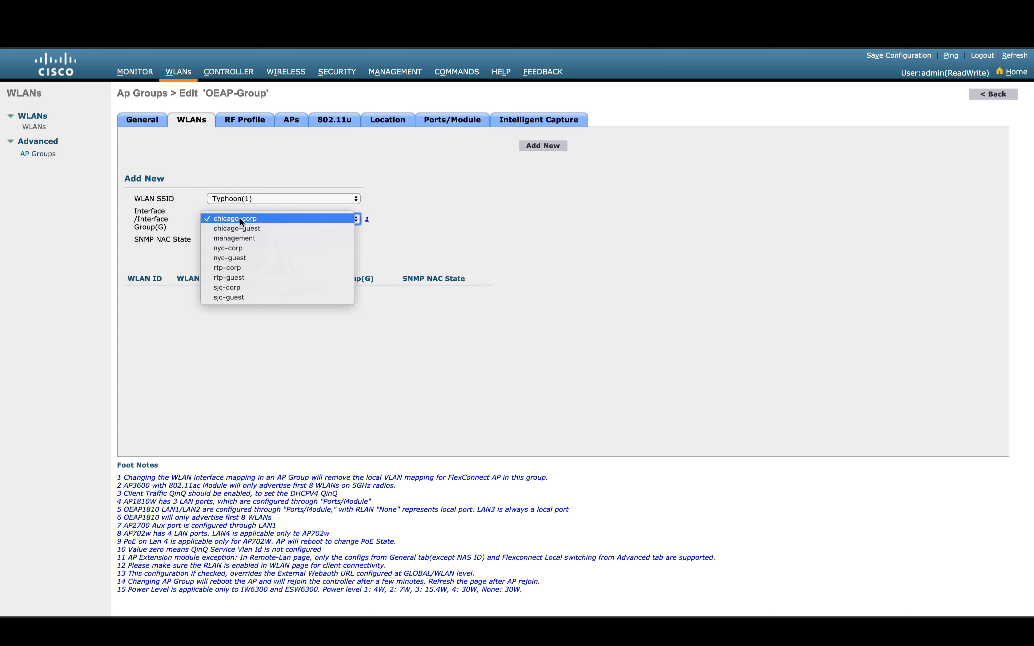
{"action": "left_click", "coordinate": [218, 288]}
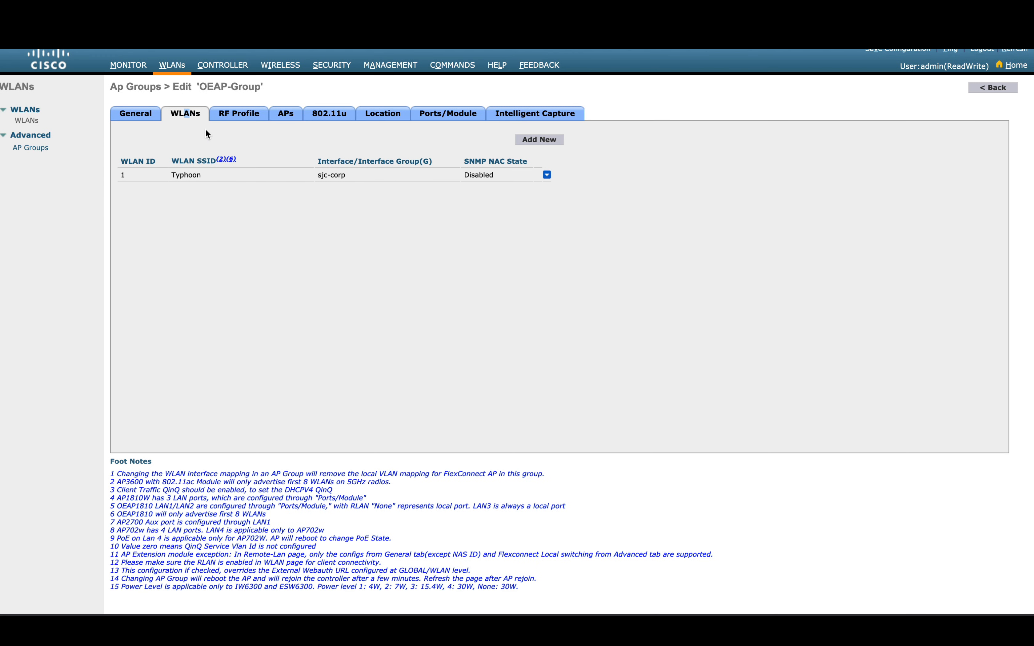
Step: Add SJC-AP1815-1 to OEAP-Group, confirm the reboot, then return and open the All APs list
{"action": "left_click", "coordinate": [284, 115]}
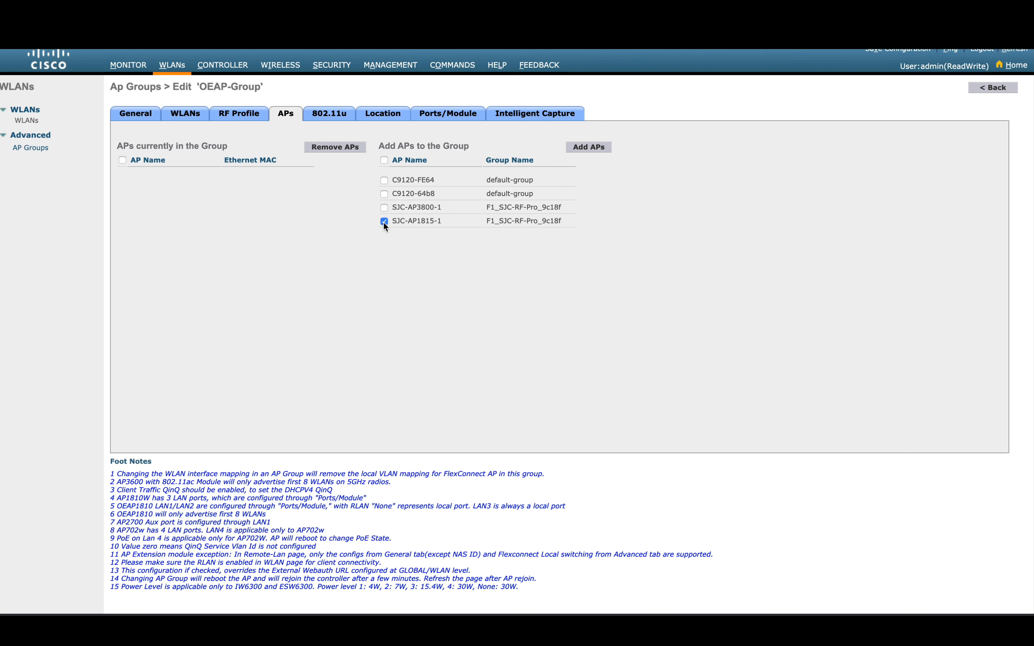
{"action": "left_click", "coordinate": [587, 147]}
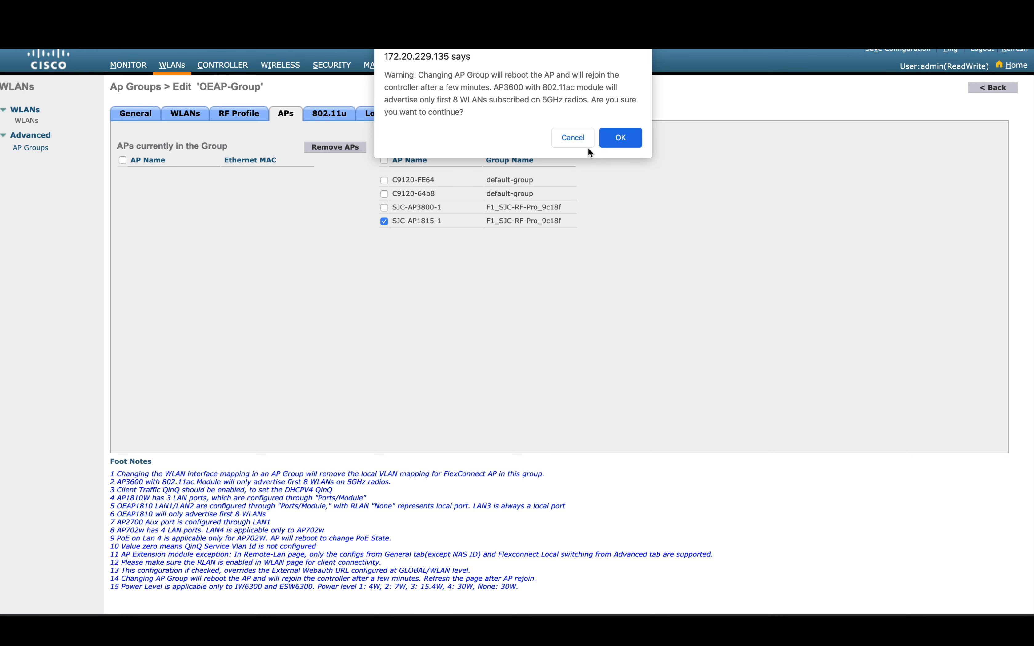
{"action": "left_click", "coordinate": [631, 143]}
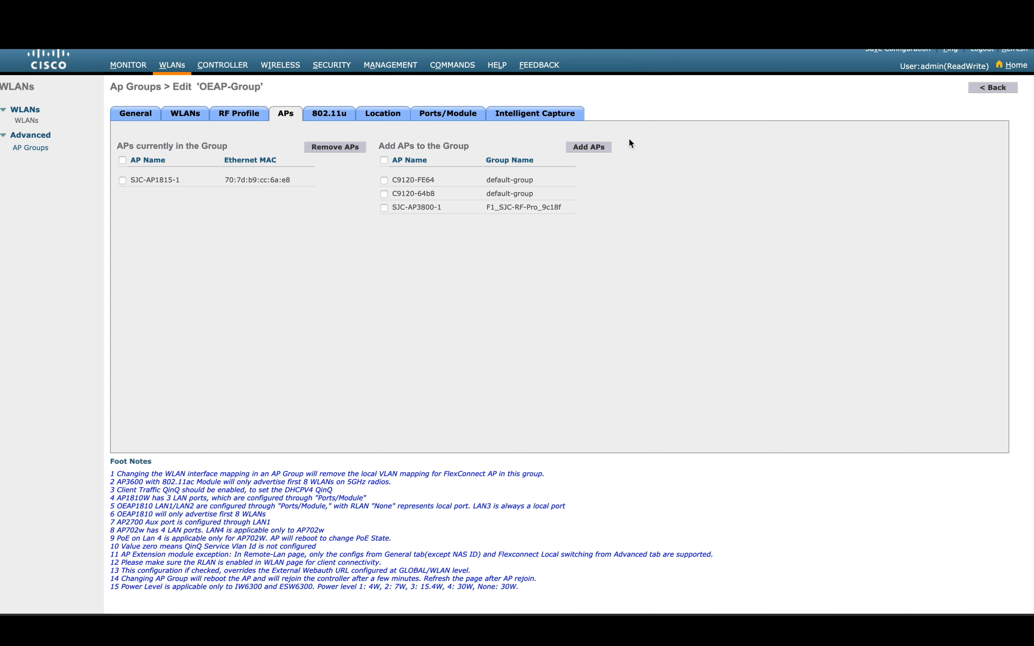
{"action": "left_click", "coordinate": [992, 88]}
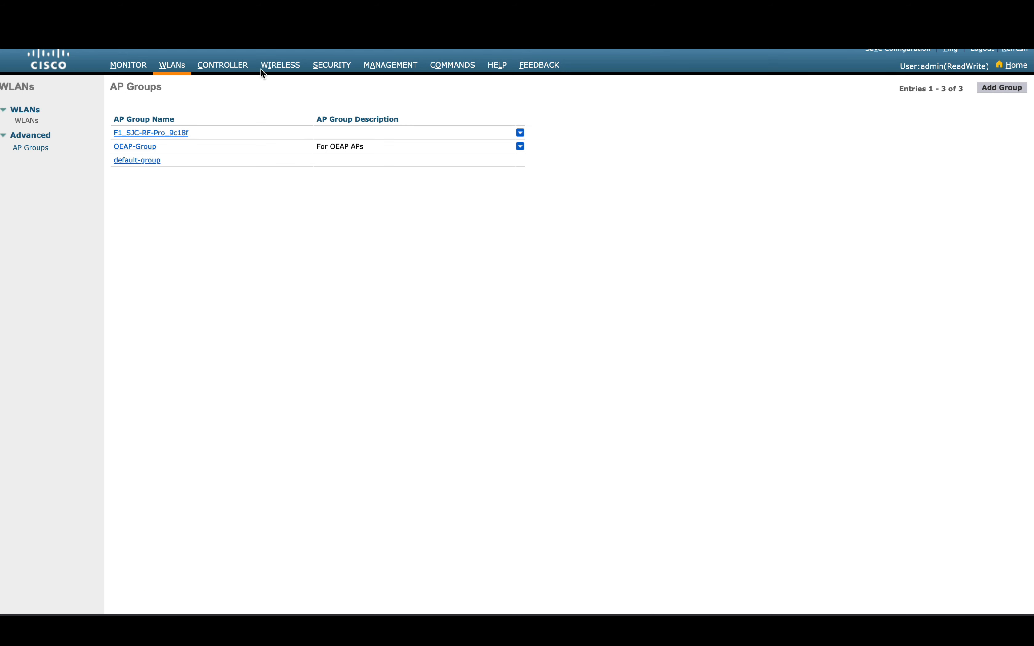
{"action": "left_click", "coordinate": [275, 66]}
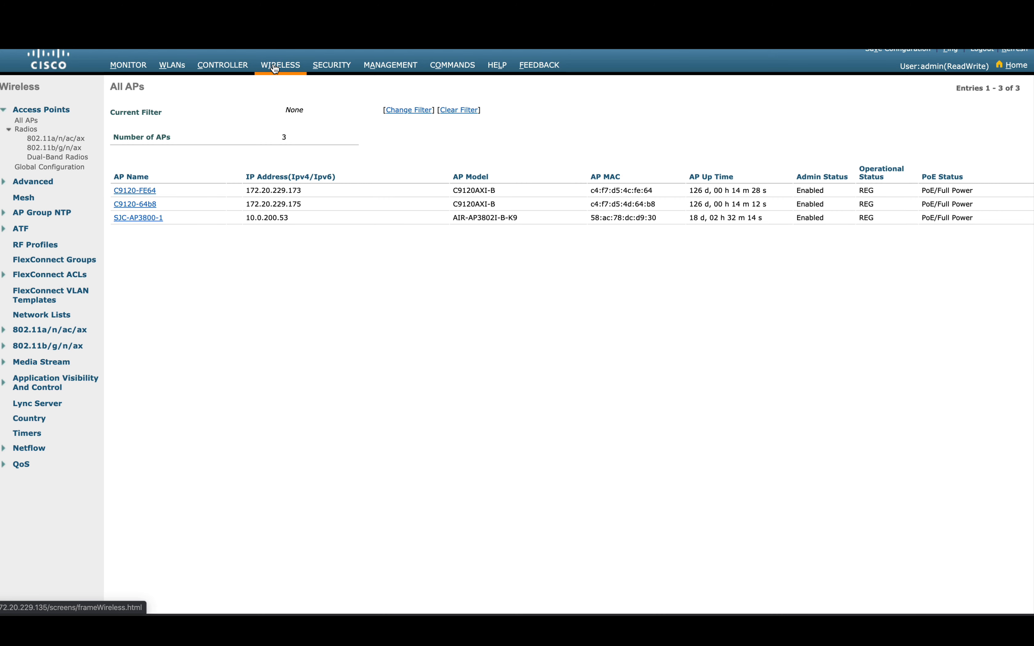